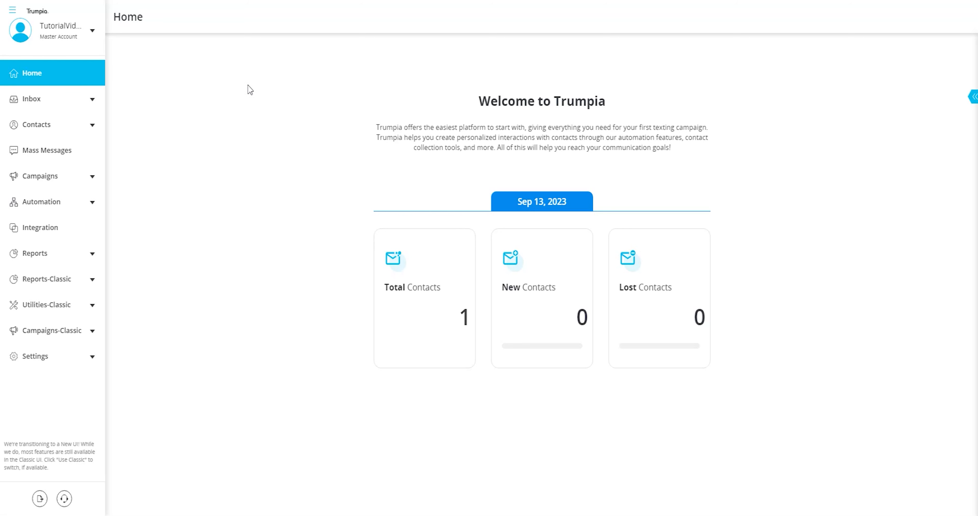
- Open the Online sign-ups page of the Campaigns section
left_click(84, 180)
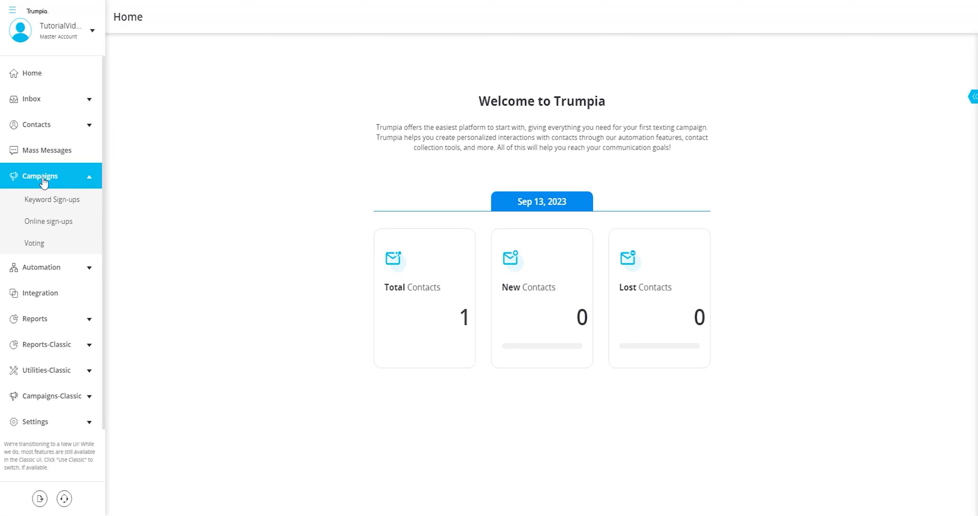
left_click(47, 224)
left_click(59, 221)
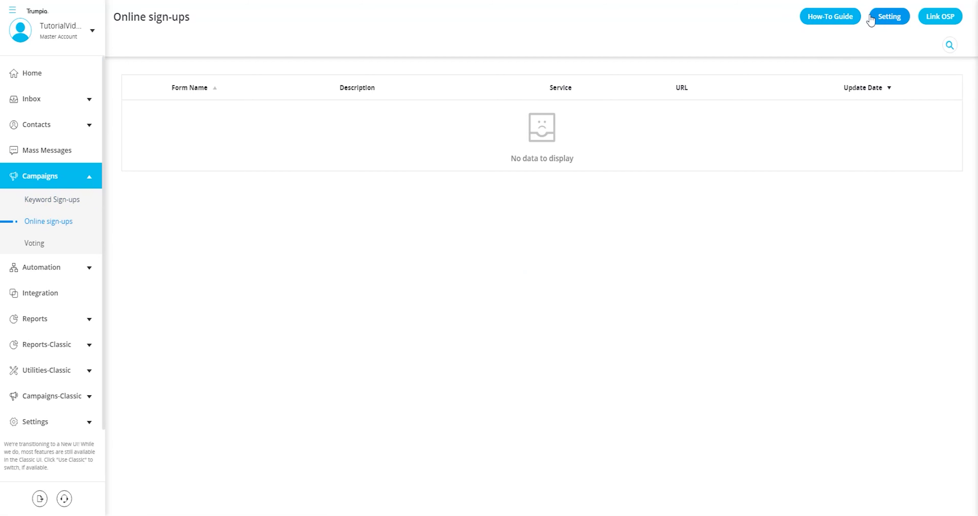
- Examine the How-To Guide for creating a Typeform token, registering it, and generating the sign-up page's webhook
left_click(825, 22)
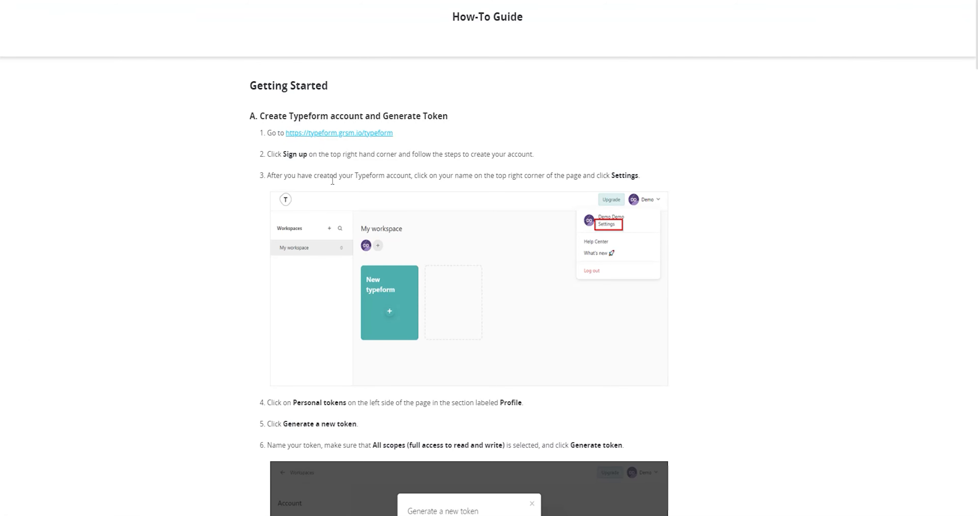
mouse_move(404, 133)
left_mouse_down()
mouse_move(289, 135)
mouse_move(402, 141)
left_mouse_up()
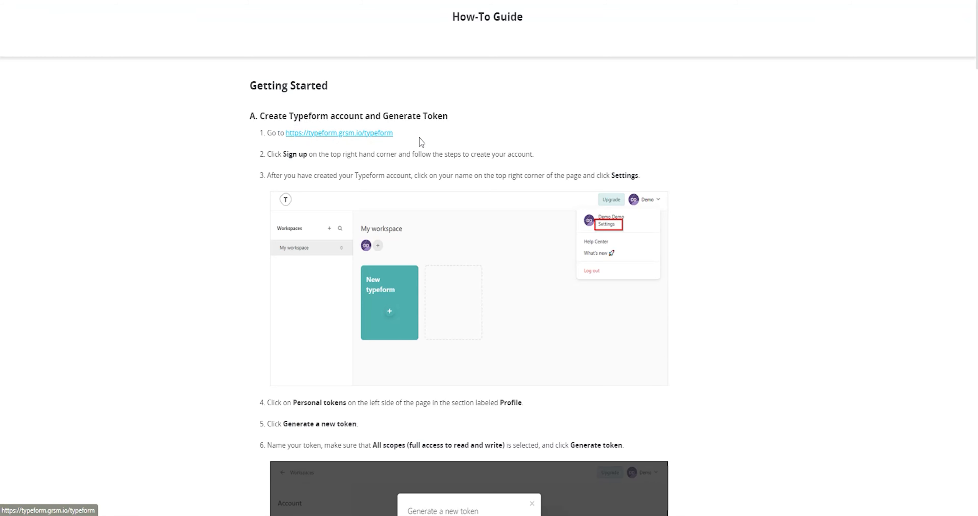
scroll(407, 242, "down", 4)
scroll(404, 274, "down", 8)
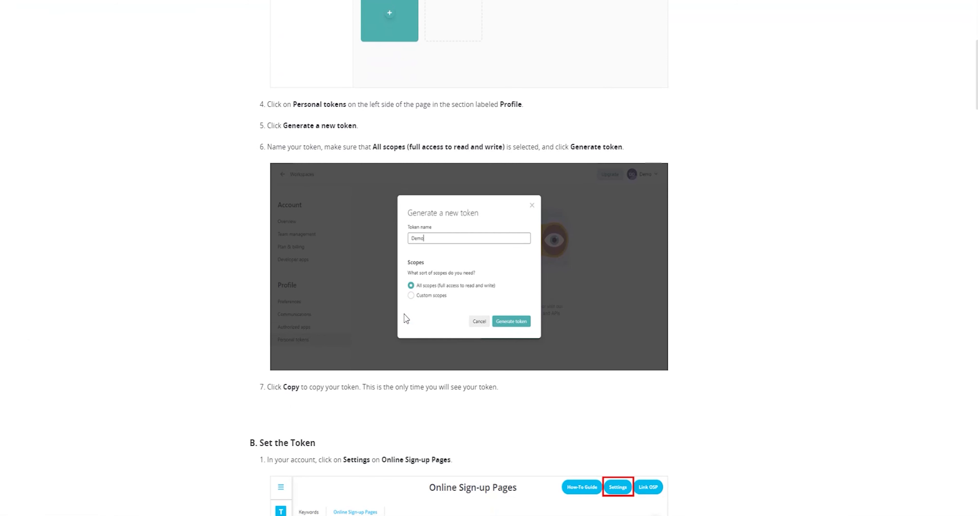
scroll(407, 322, "down", 6)
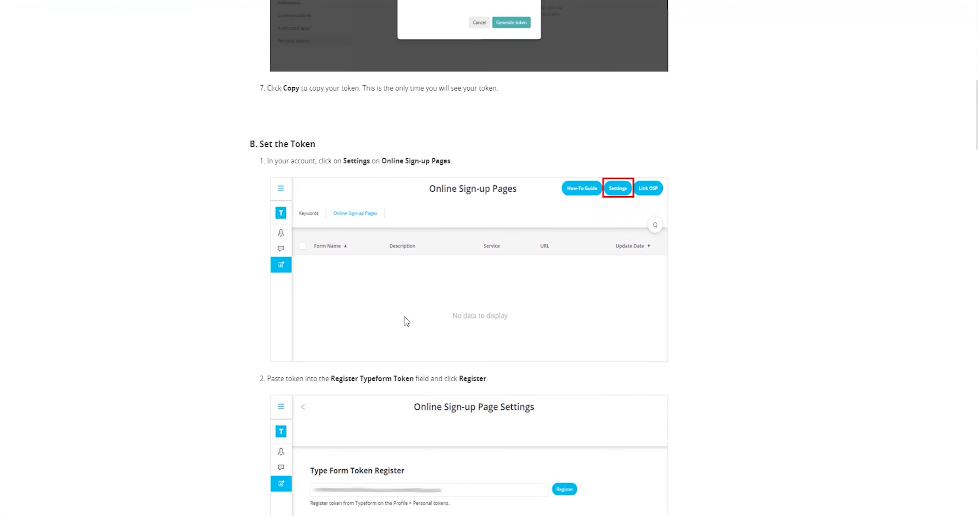
scroll(408, 320, "down", 10)
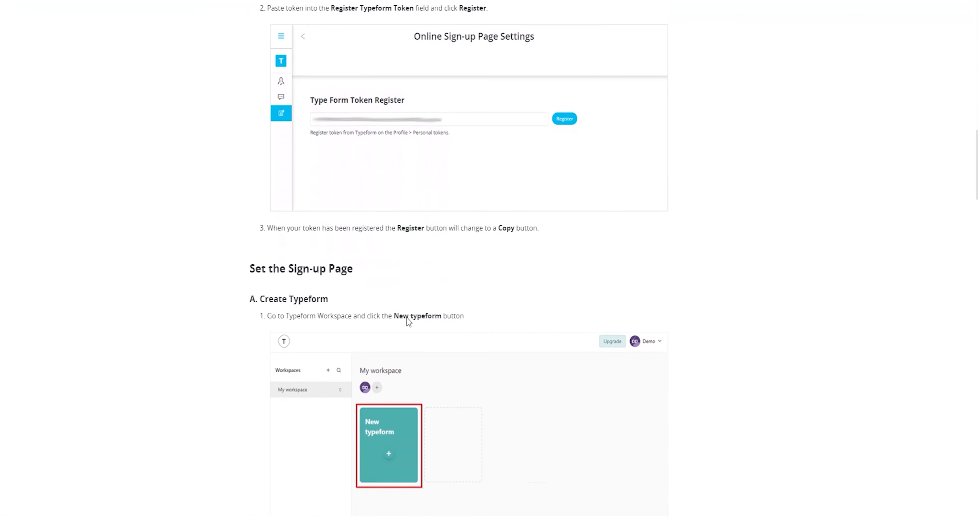
scroll(408, 319, "down", 8)
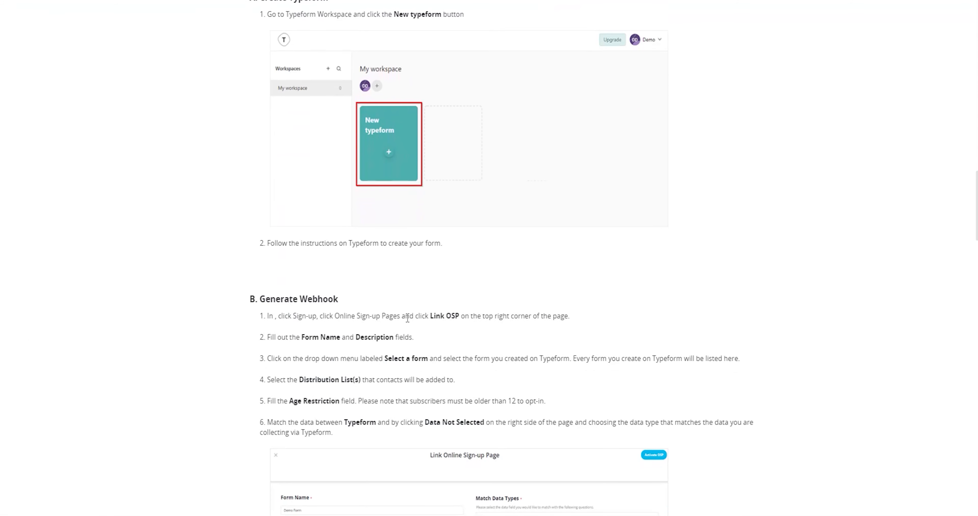
scroll(408, 323, "down", 8)
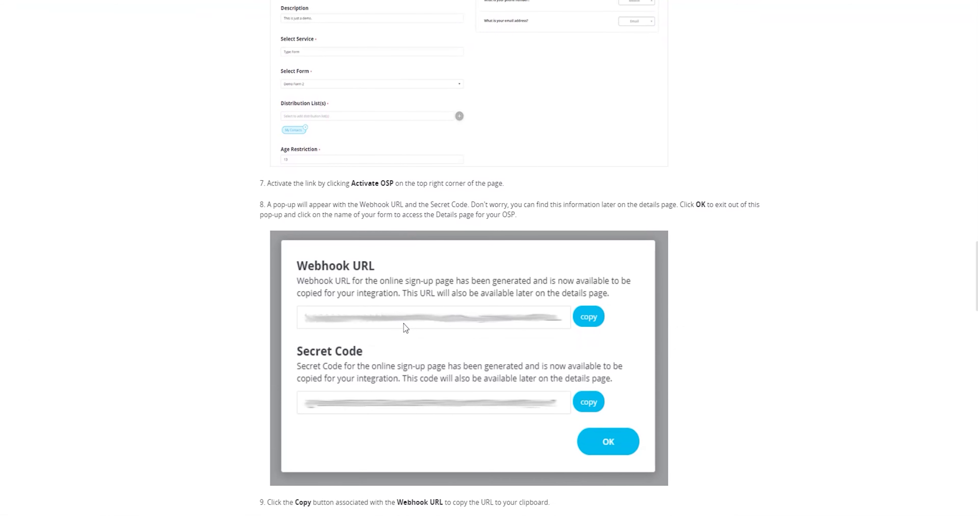
scroll(406, 357, "down", 4)
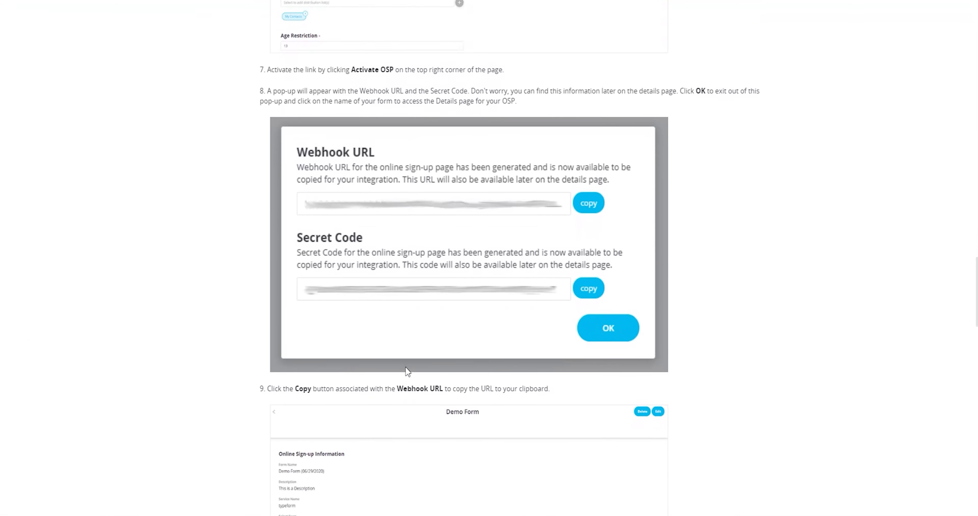
scroll(408, 372, "down", 4)
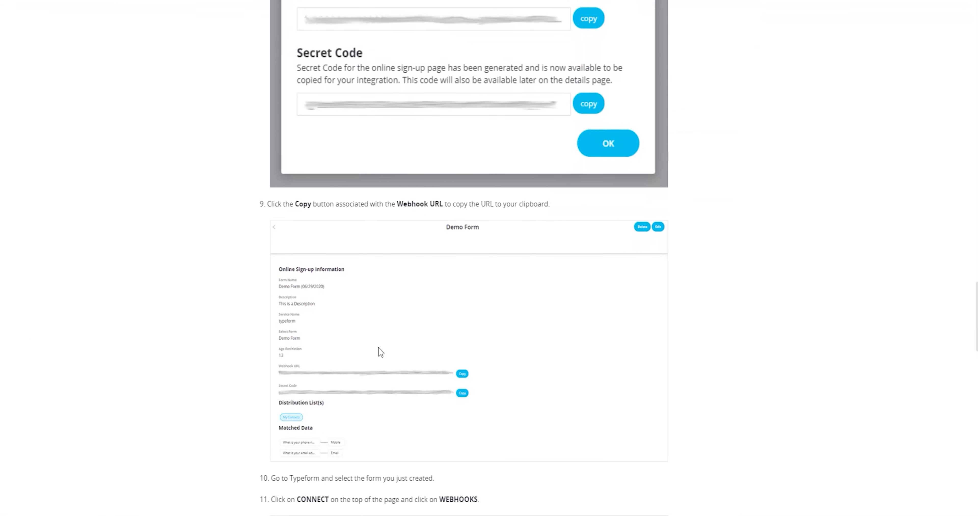
scroll(146, 111, "up", 2)
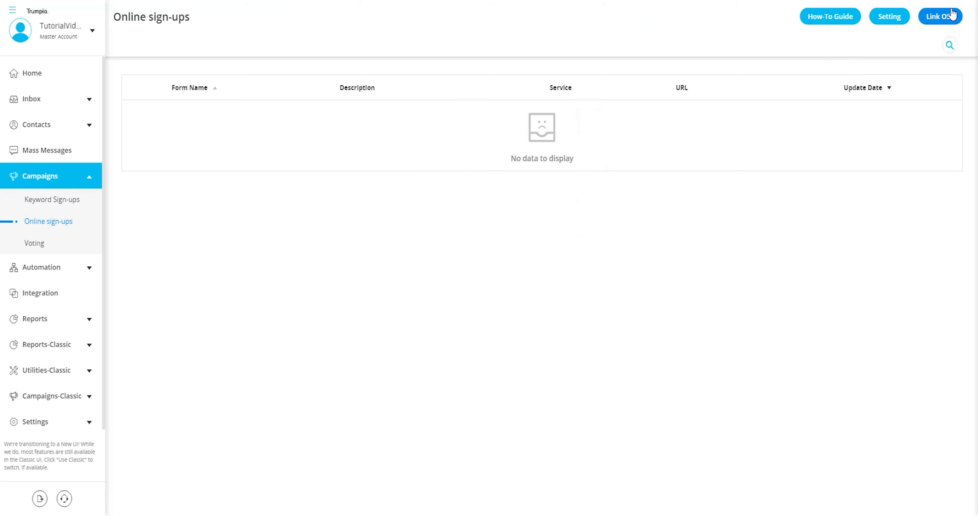
- Start linking an online sign-up page named "Marketing Signup Form" with the description "Marketing" and the form "My typeform"
left_click(944, 22)
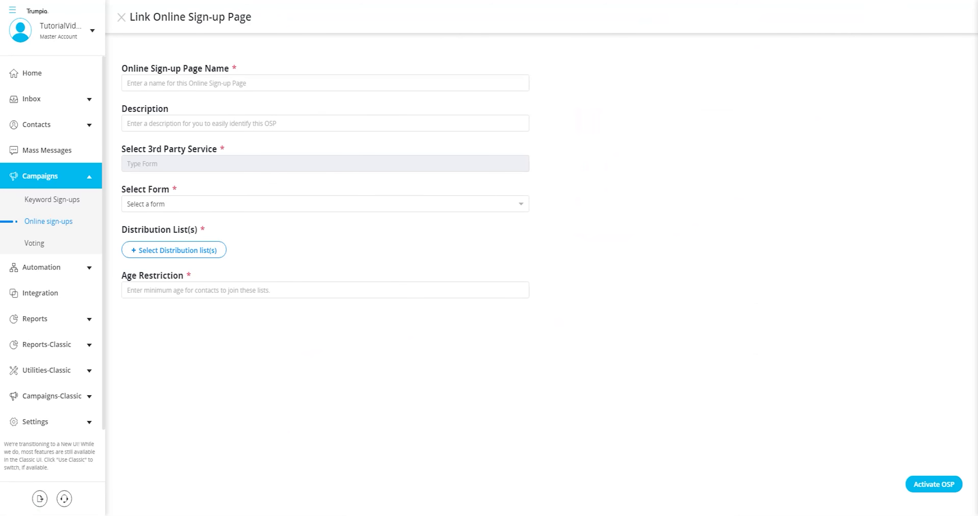
left_click(124, 80)
type("Marketing Signup Form")
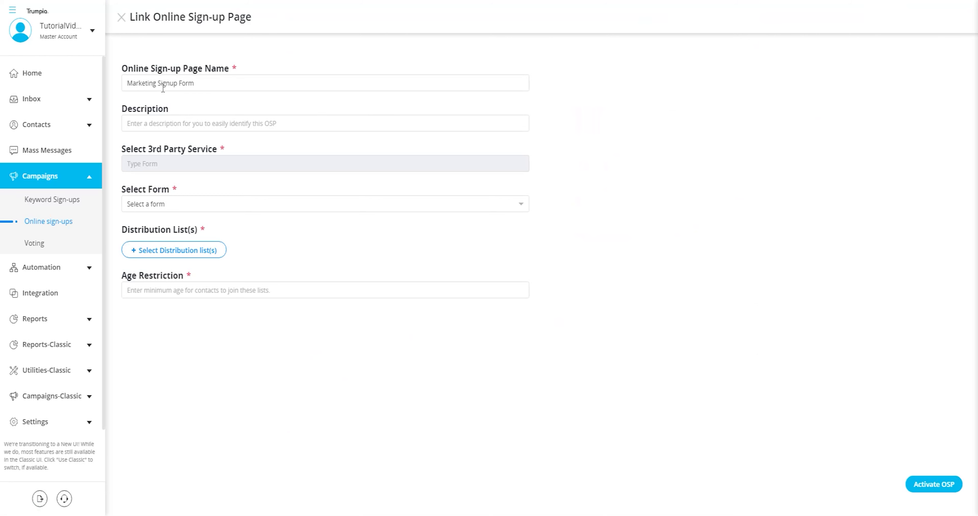
left_click(155, 127)
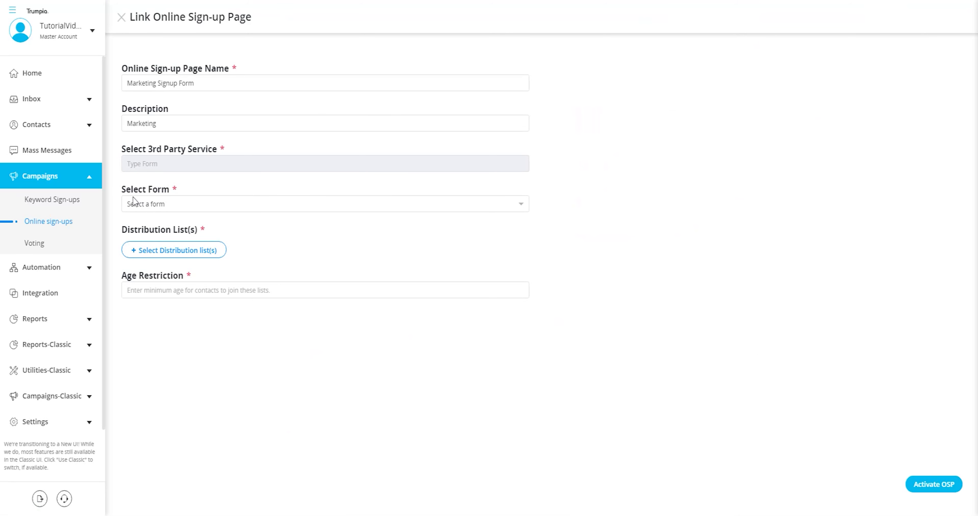
left_click(521, 207)
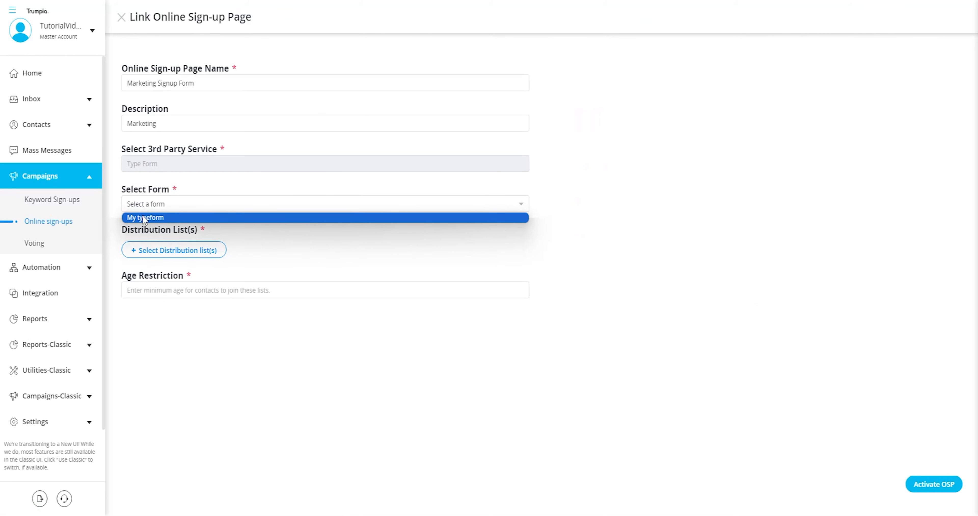
left_click(160, 219)
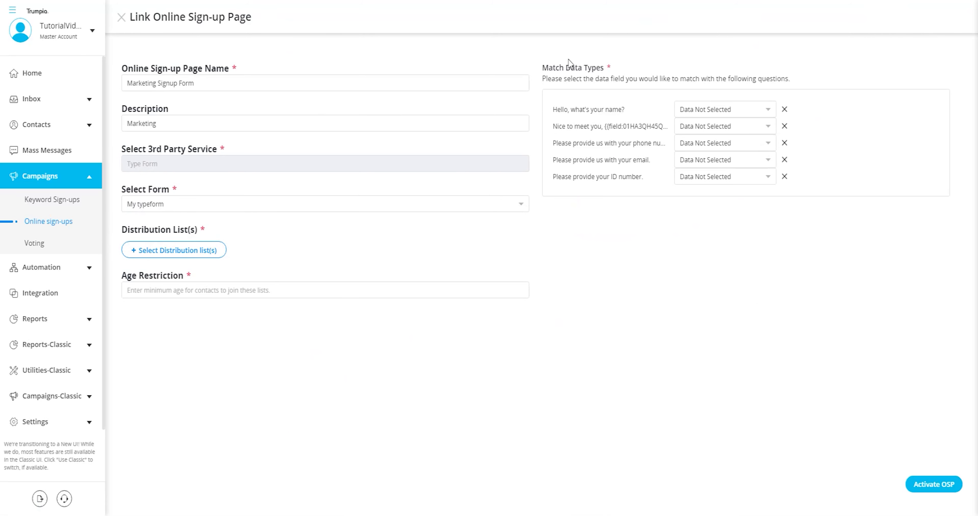
- Assign the Discounts List distribution list to the sign-up page and set the age restriction to 18
left_click(162, 251)
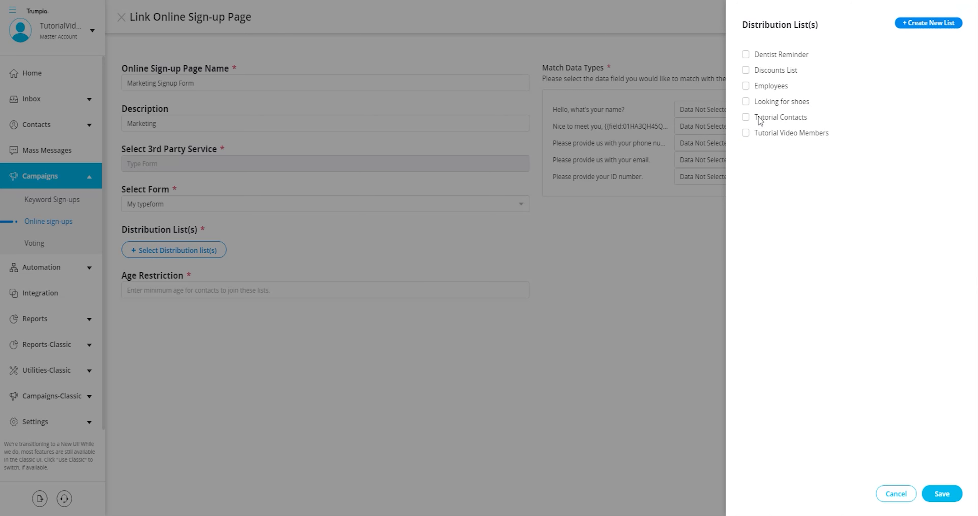
left_click(747, 86)
left_click(926, 491)
left_click_drag(122, 292, 203, 296)
left_click(193, 306)
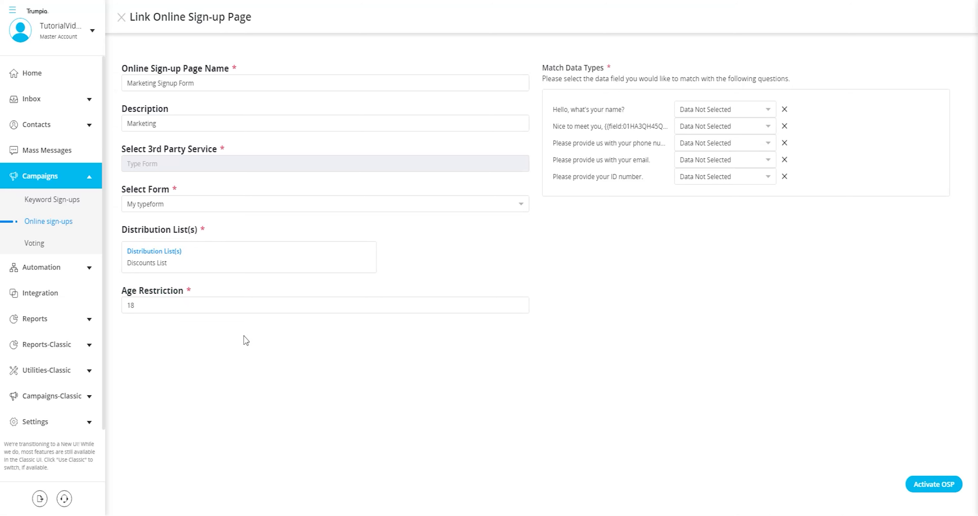
- Match the "Hello, what's your name?" question to First Name and the "Nice to meet you" question to Favorite Color
left_click_drag(542, 69, 608, 72)
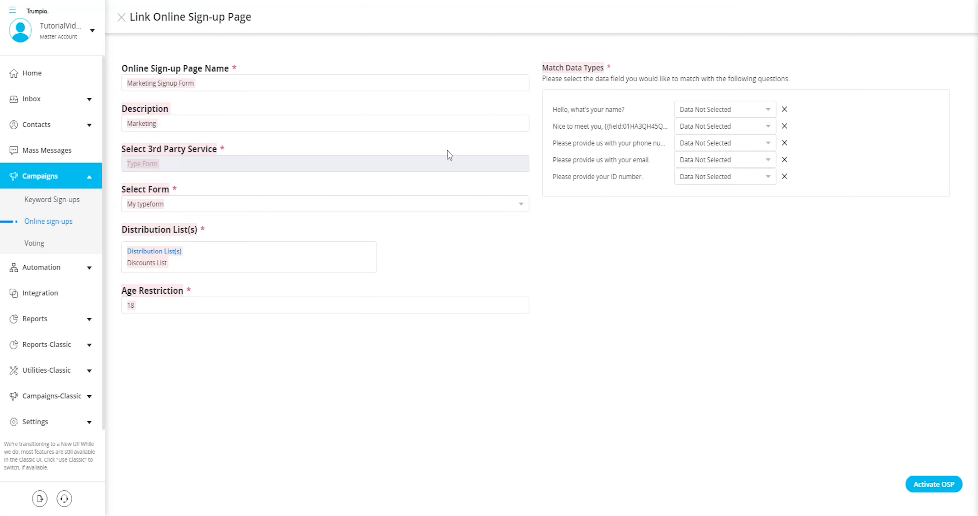
left_click(630, 264)
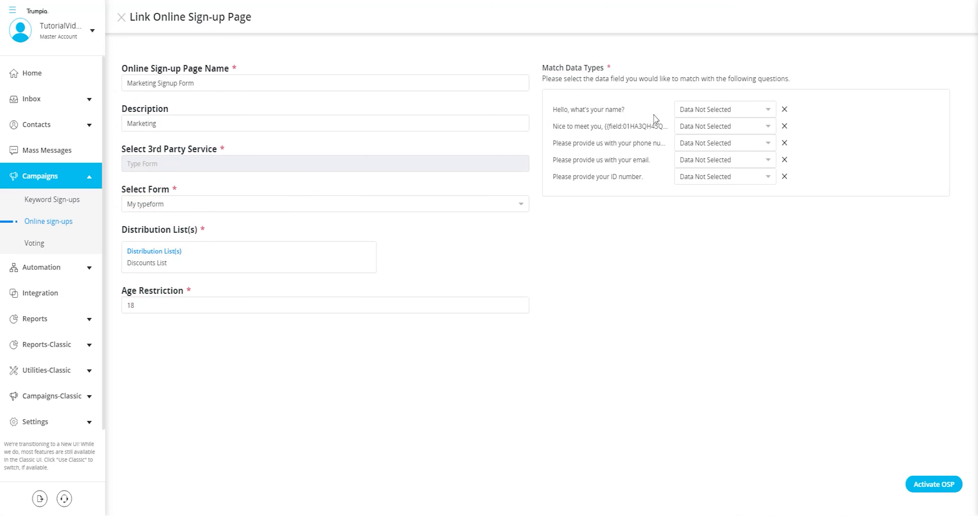
left_click(770, 111)
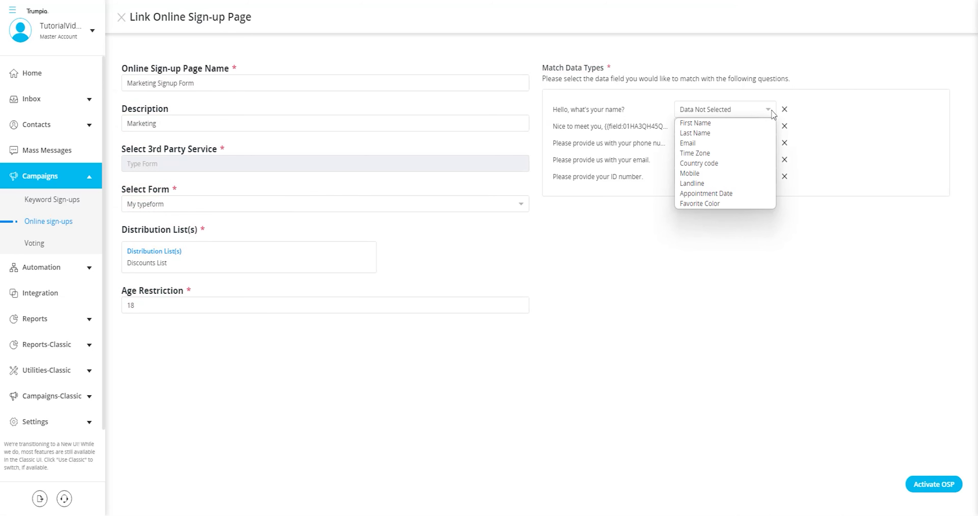
left_click(711, 123)
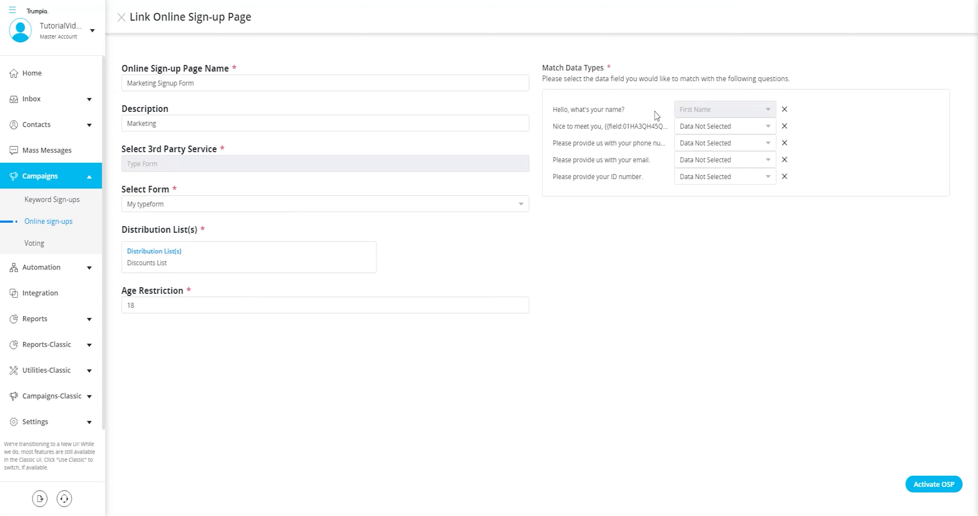
left_click(766, 133)
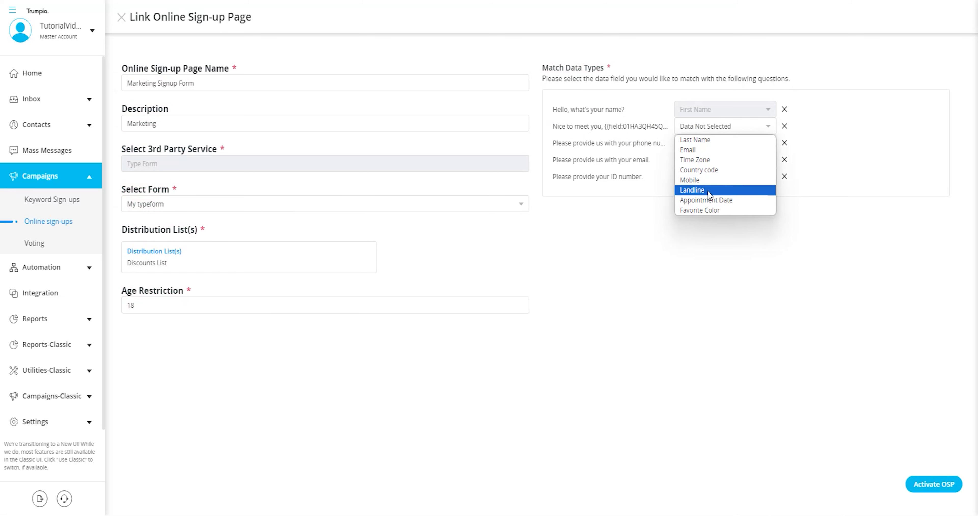
left_click(703, 210)
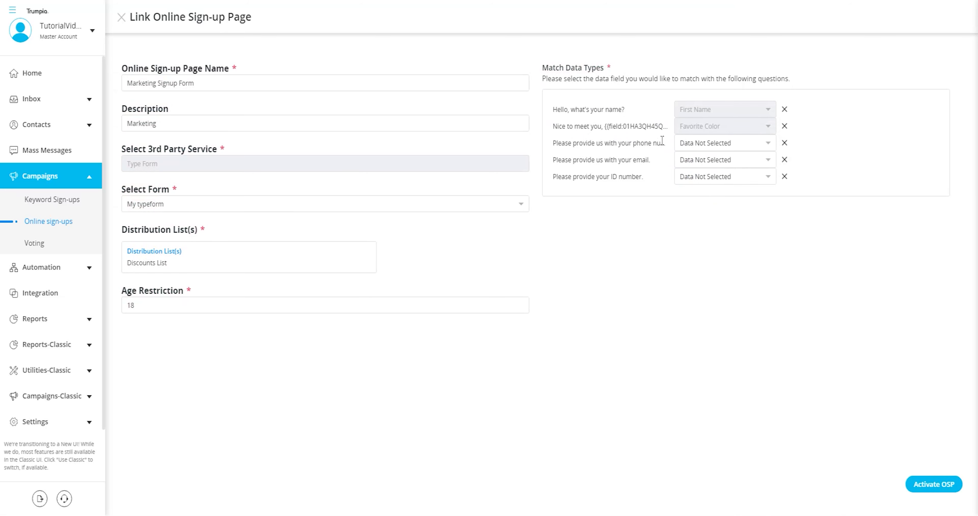
- Match the phone number question to Mobile, the email question to Email, and the ID number question to Appointment Date
left_click(768, 143)
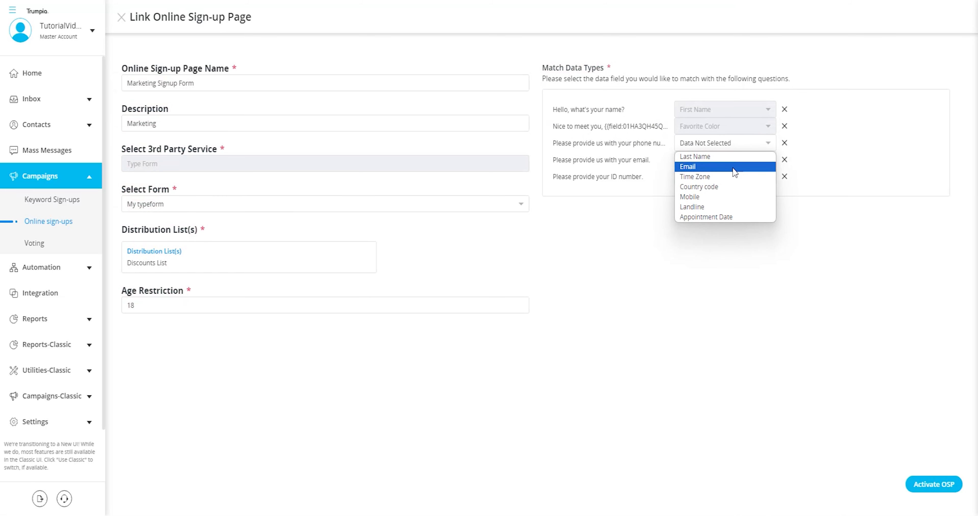
left_click(724, 197)
left_click(770, 161)
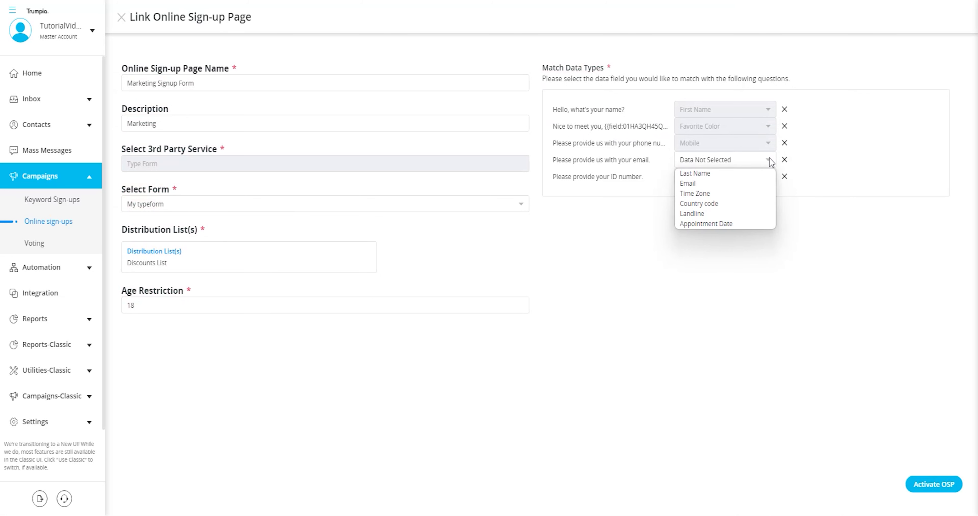
left_click(733, 187)
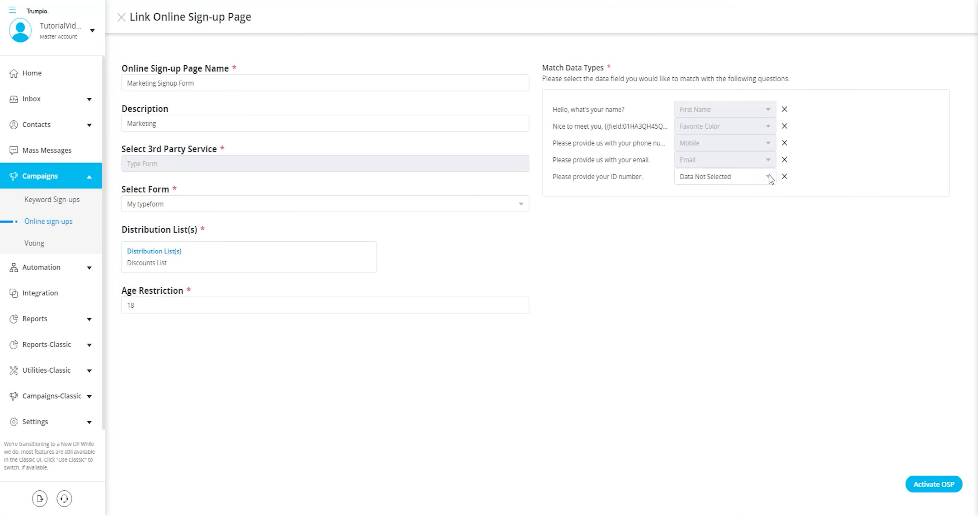
left_click(764, 178)
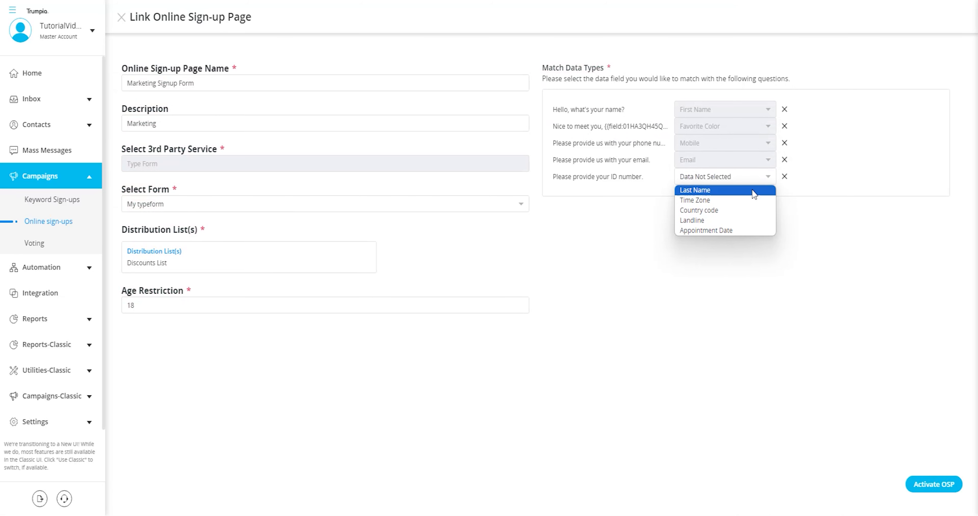
left_click(730, 229)
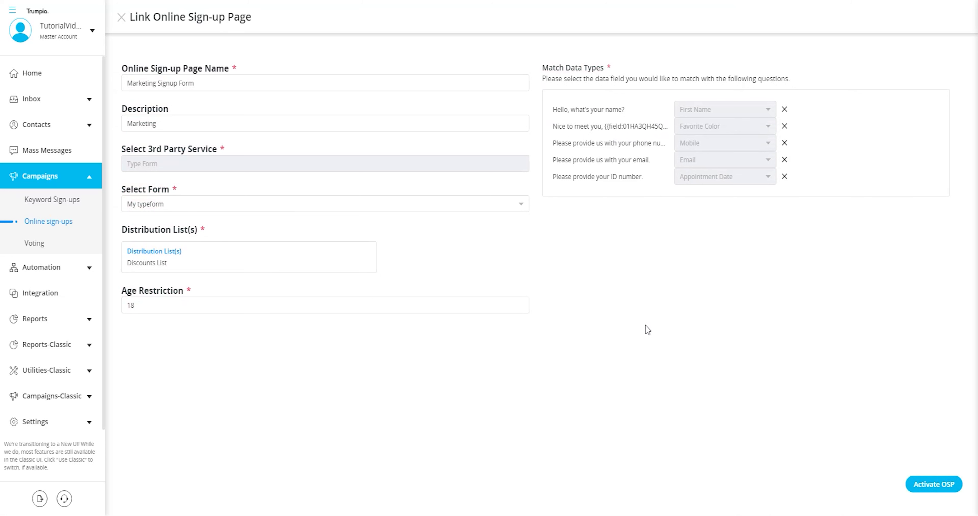
- Activate the online sign-up page and copy its generated webhook URL
left_click(938, 487)
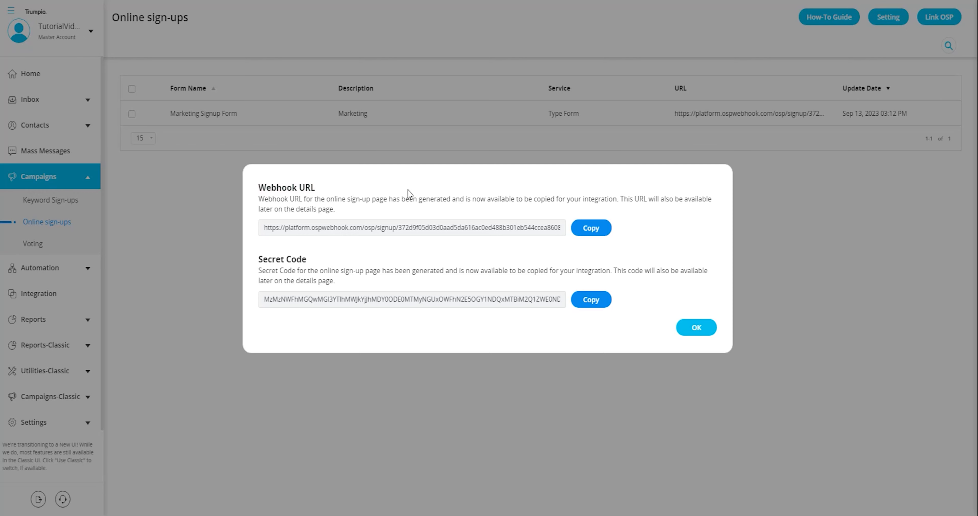
left_click(600, 229)
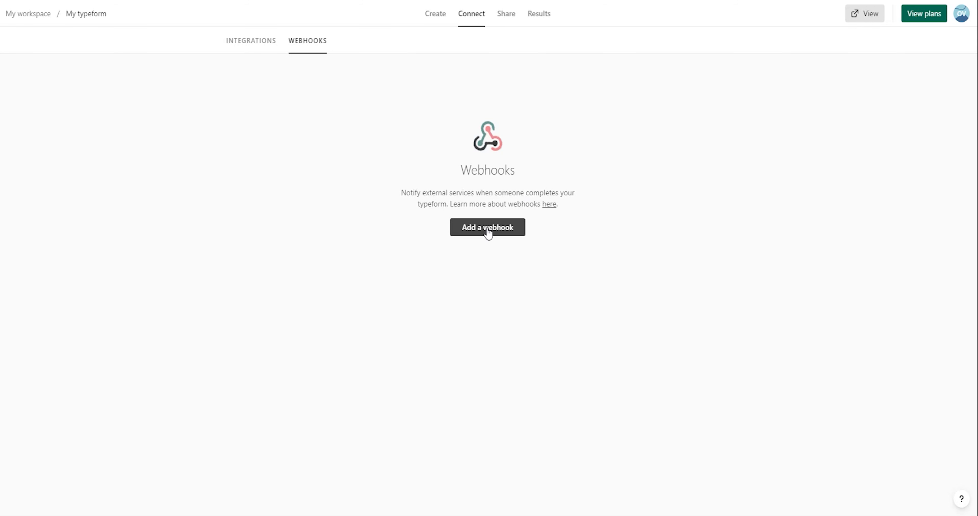
- Switch to Typeform and save a new webhook for "My typeform" with the copied webhook URL as its endpoint
left_click(488, 230)
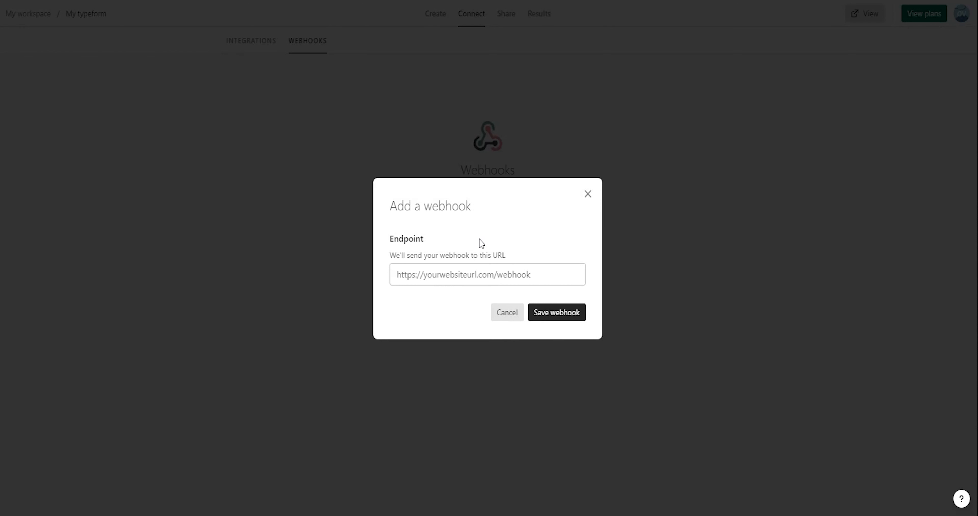
key("ctrl+v")
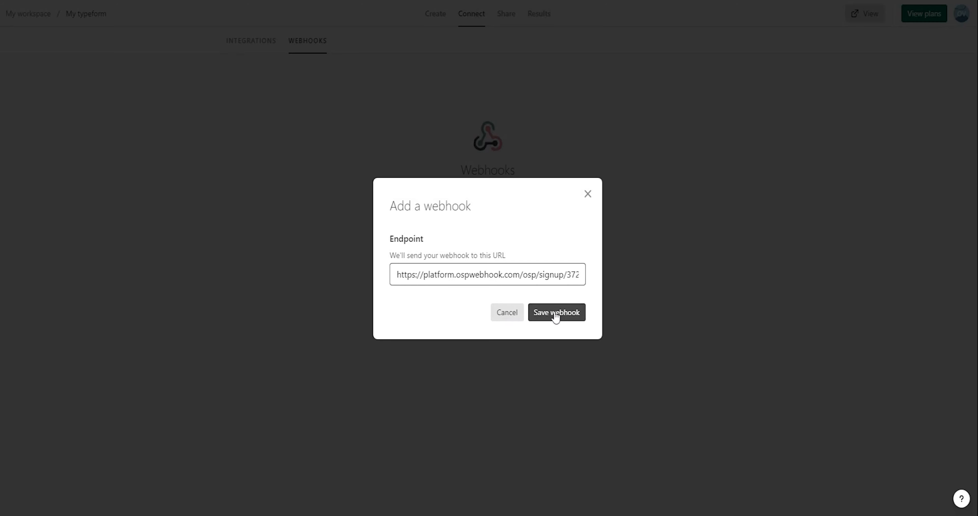
left_click(555, 313)
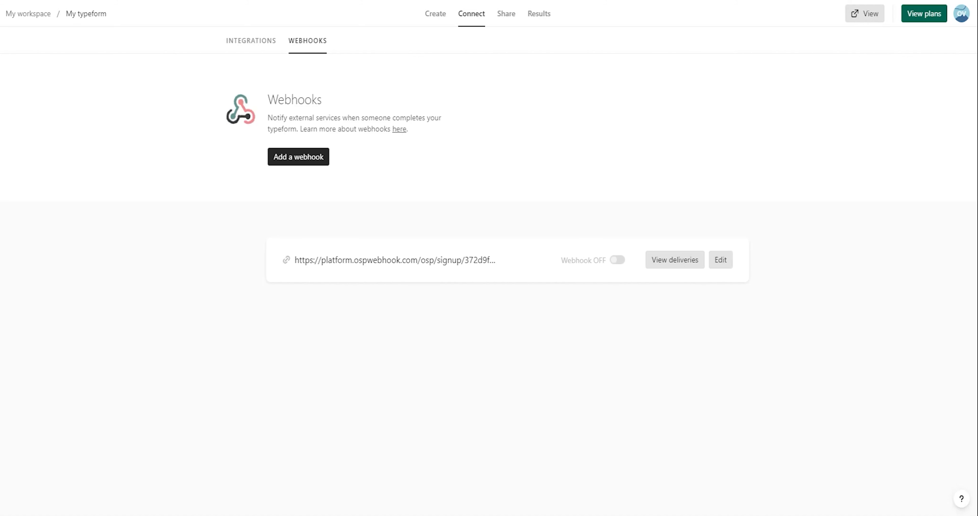
- Edit the saved webhook, paste the copied secret code into its secret field, save the changes and dismiss the browser's password-saving offer
left_click(721, 259)
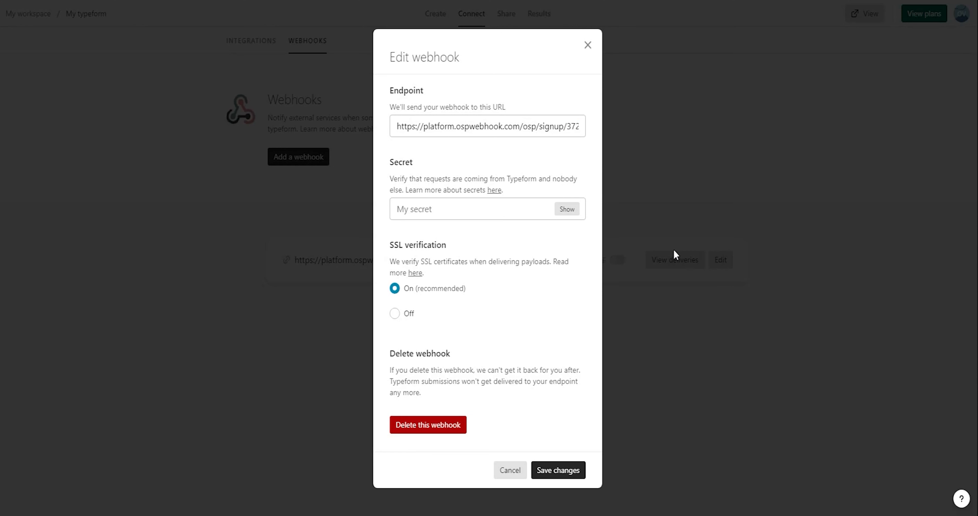
left_click(420, 208)
key("ctrl+v")
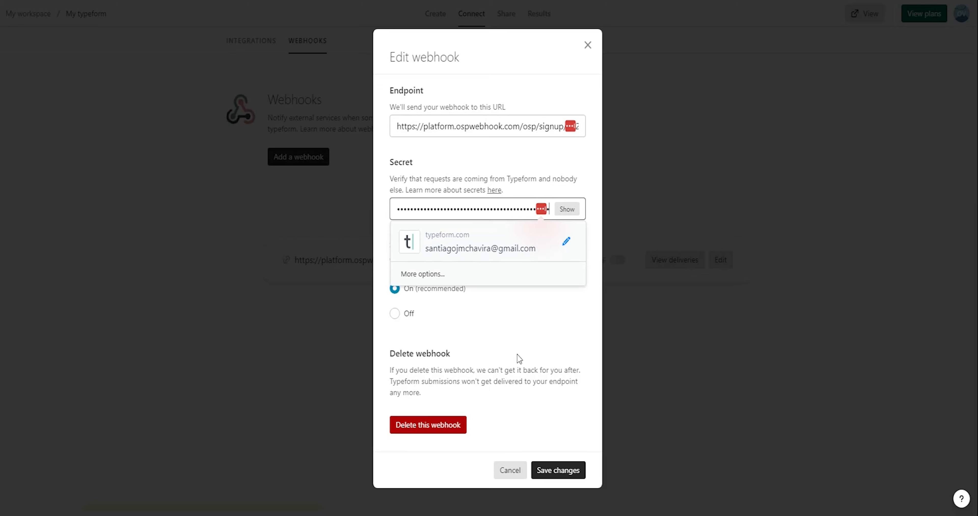
left_click(554, 472)
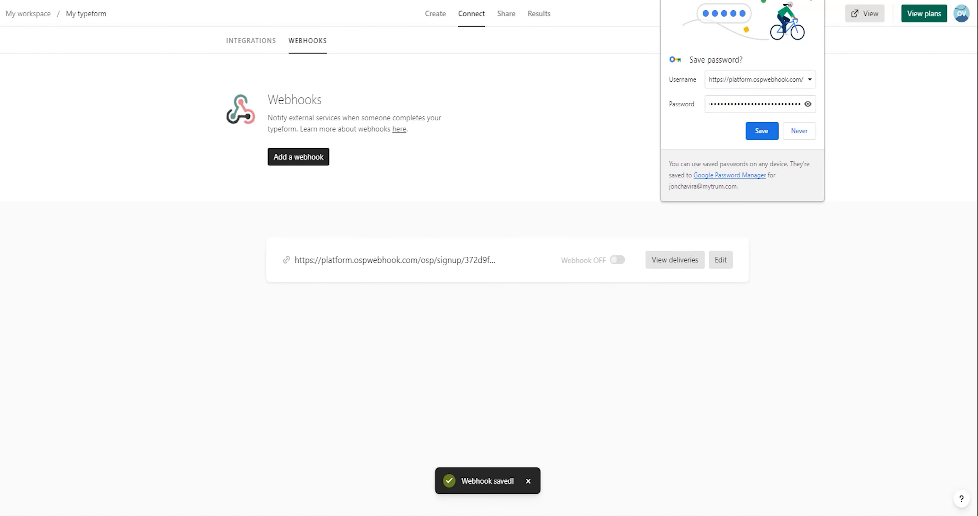
left_click(812, 0)
left_click(907, 104)
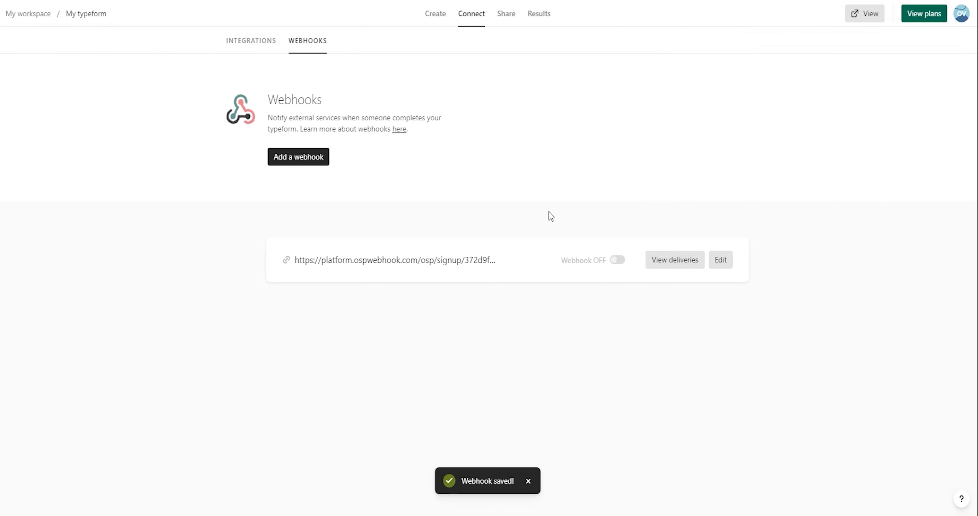
- Turn the Typeform webhook on, and switch to Trumpia to close the generated webhook URL and secret code dialog
left_click(616, 262)
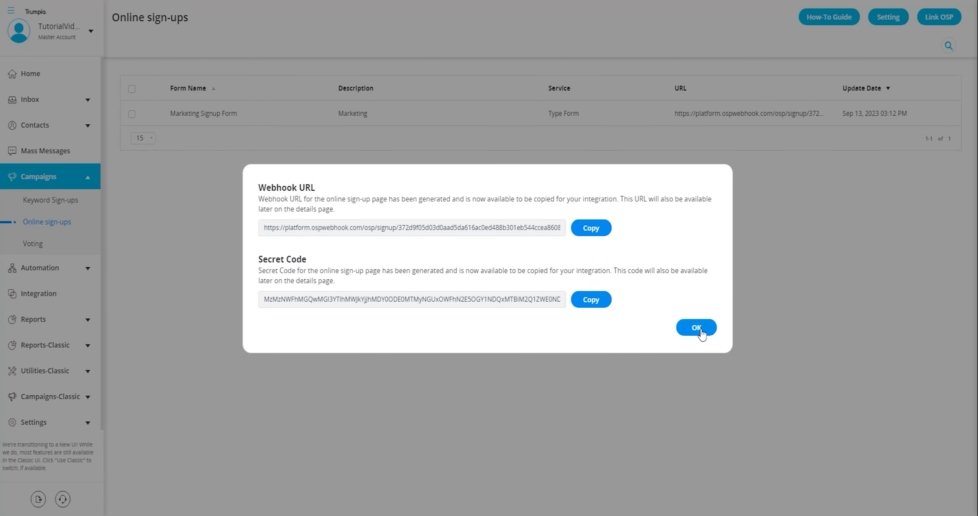
left_click(697, 328)
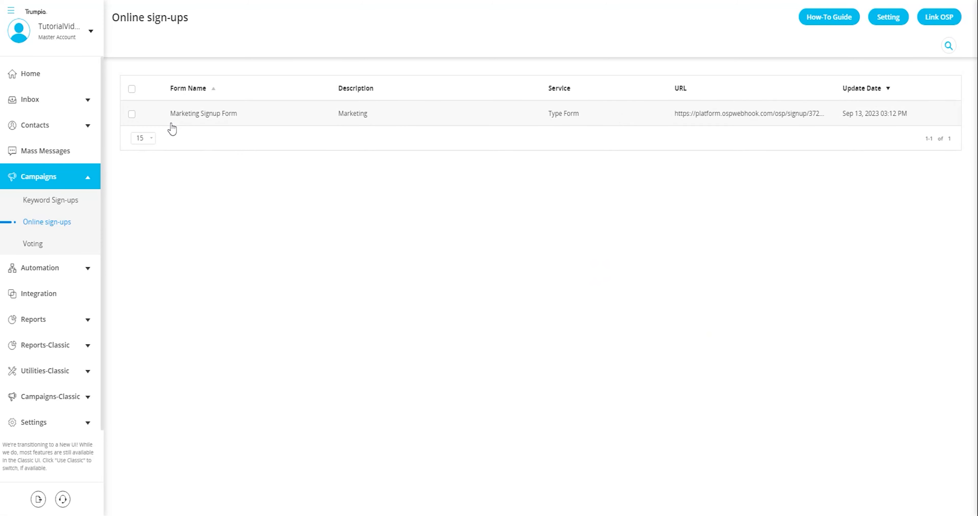